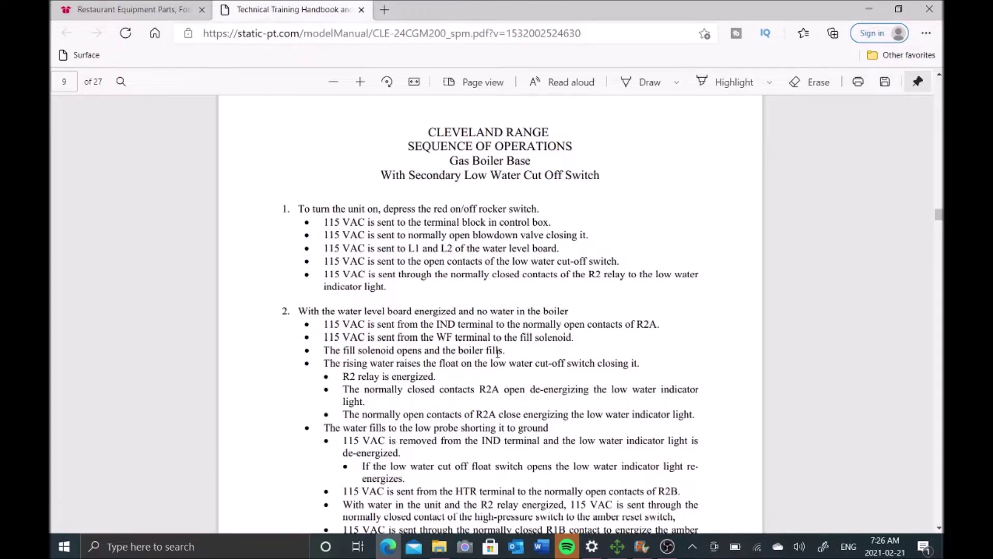
# Select step 2 phrases: fill solenoid, low water cut-off switch, low probe grounding, low water indicator light.
pyautogui.scroll(-1, 498, 353)
pyautogui.scroll(-1, 497, 353)
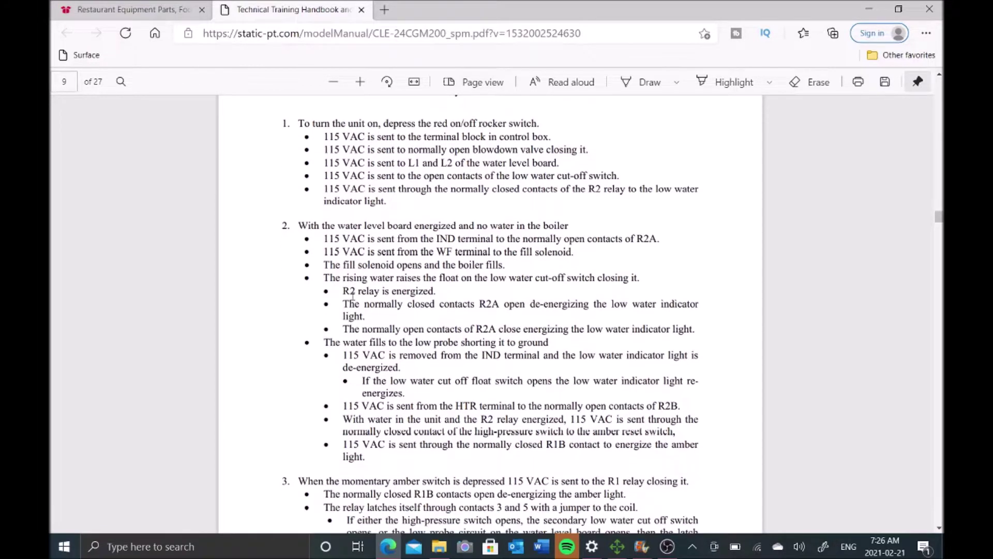
pyautogui.moveTo(326, 269); pyautogui.dragTo(515, 265)
pyautogui.click(500, 286)
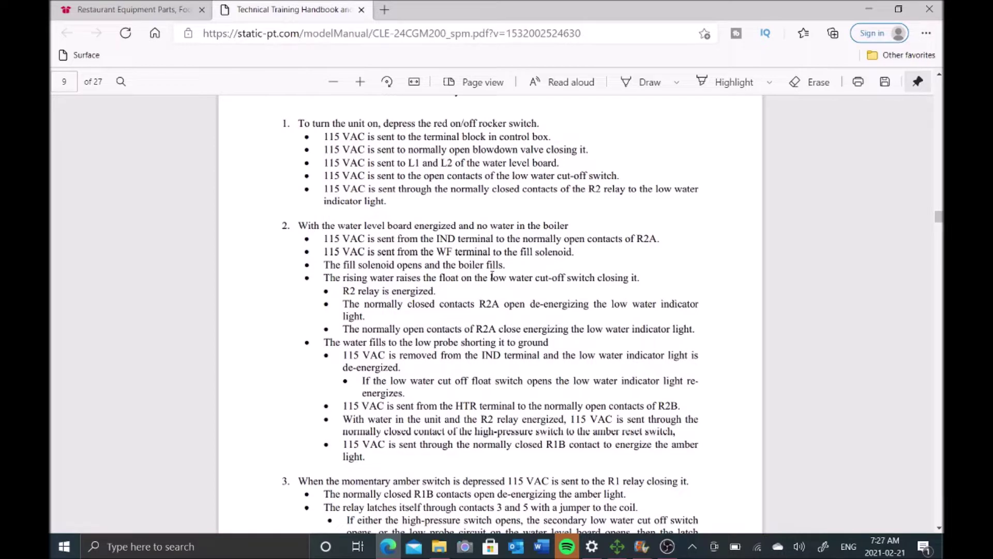
pyautogui.moveTo(492, 278); pyautogui.dragTo(636, 282)
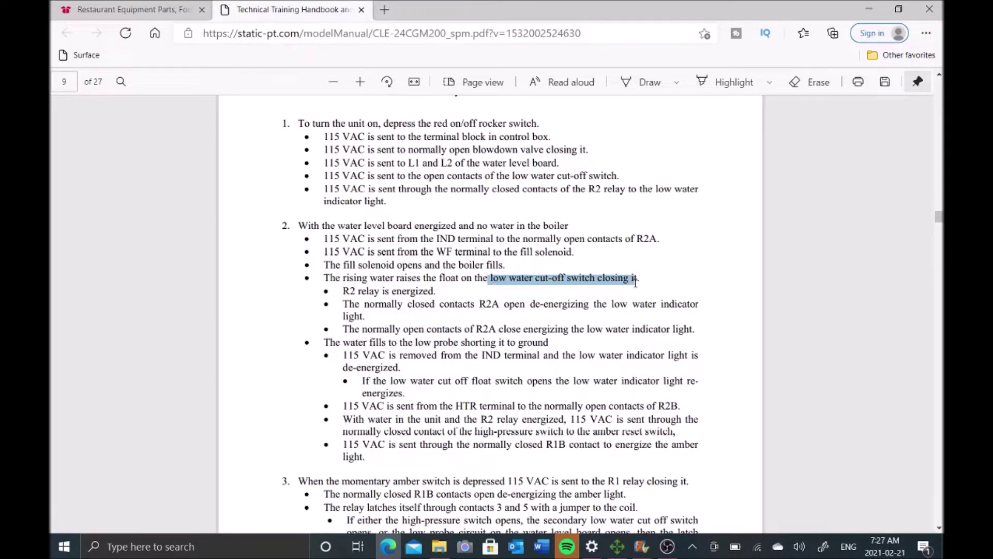
pyautogui.click(634, 312)
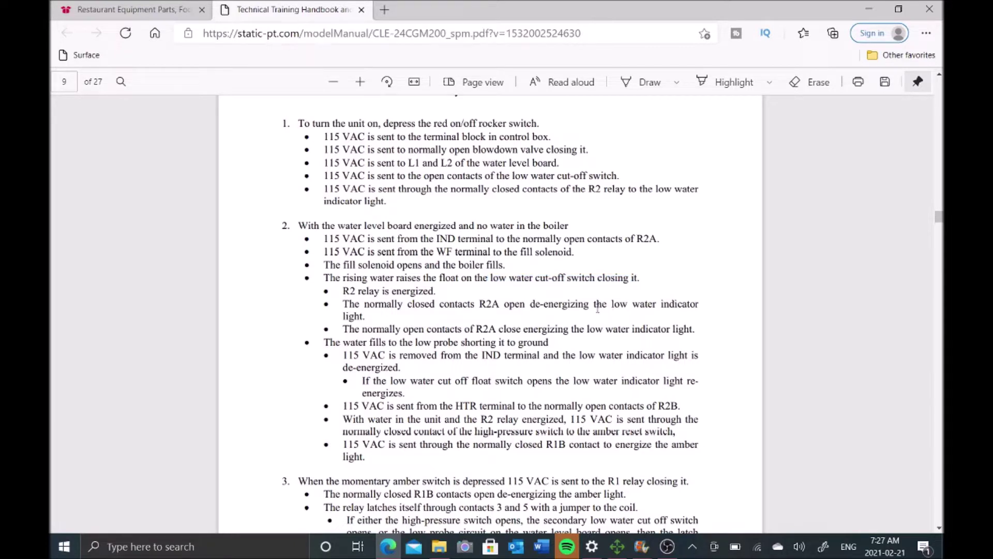
pyautogui.moveTo(598, 306); pyautogui.dragTo(691, 306)
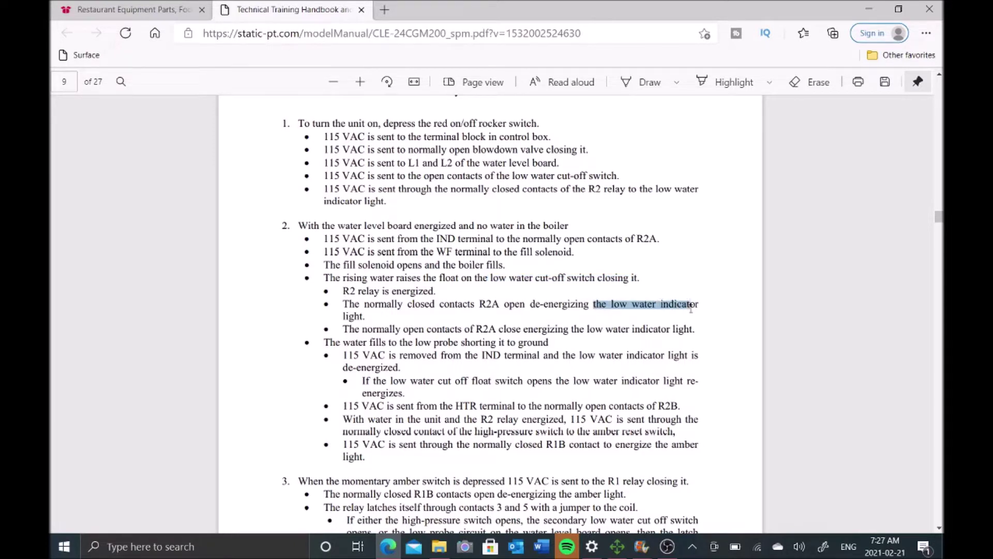
pyautogui.click(580, 354)
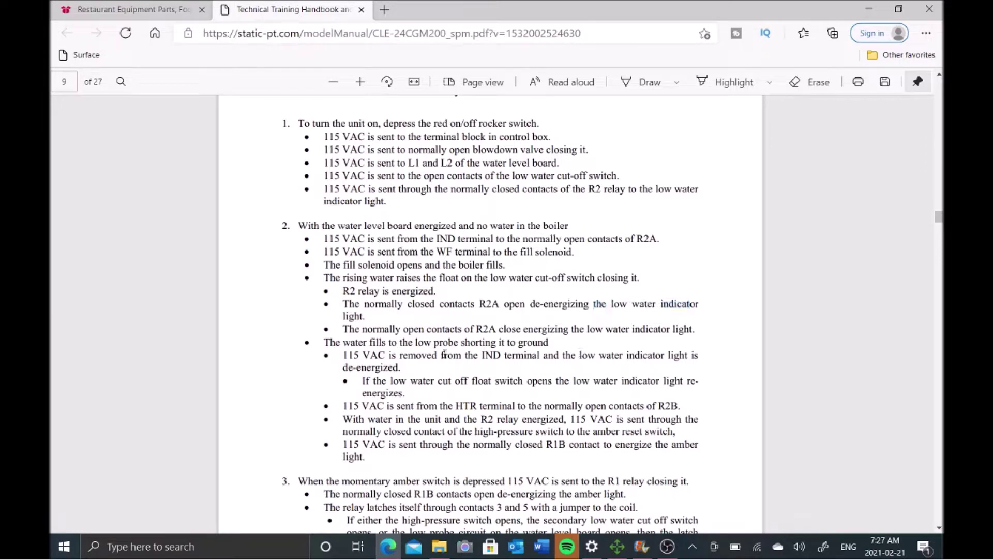
pyautogui.moveTo(402, 342); pyautogui.dragTo(535, 340)
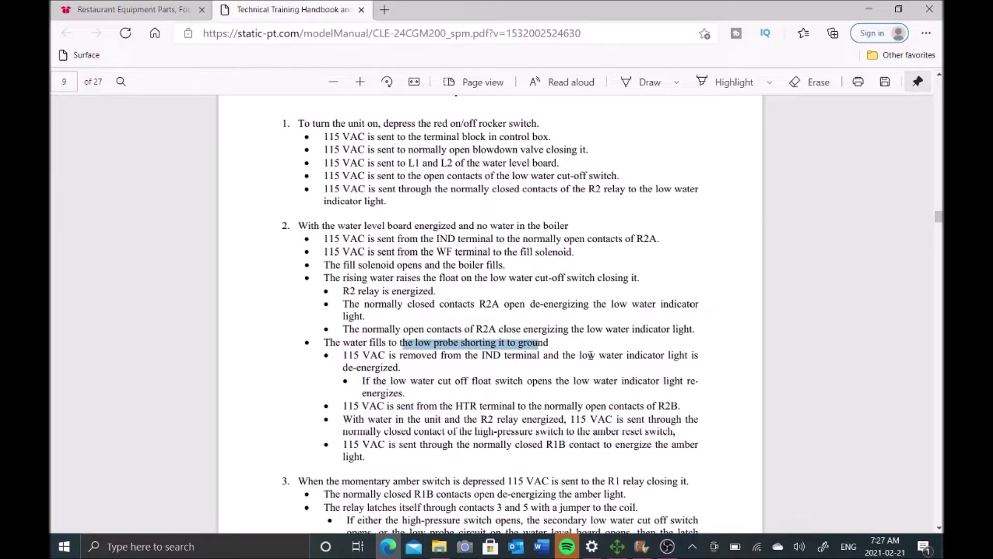
pyautogui.moveTo(580, 356); pyautogui.dragTo(701, 355)
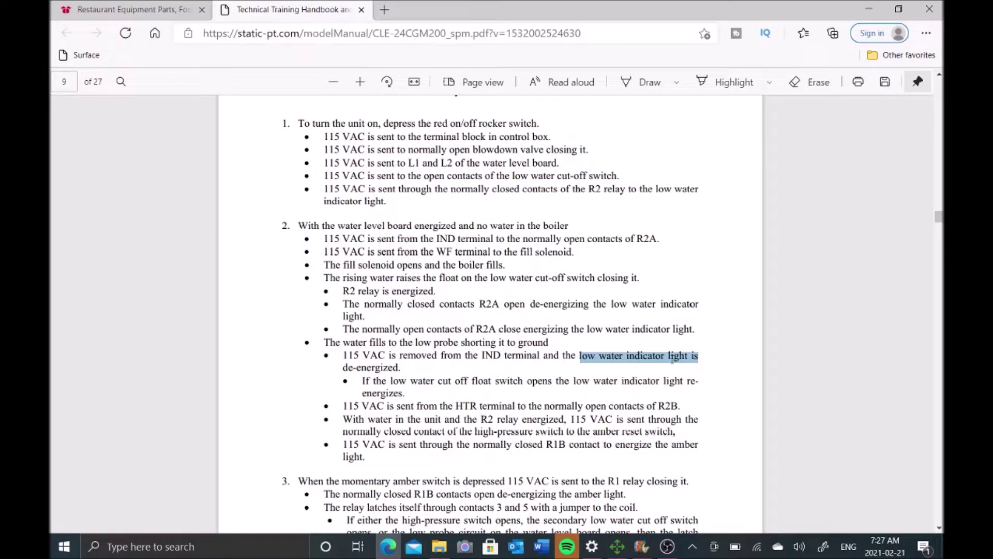
pyautogui.scroll(-2, 500, 400)
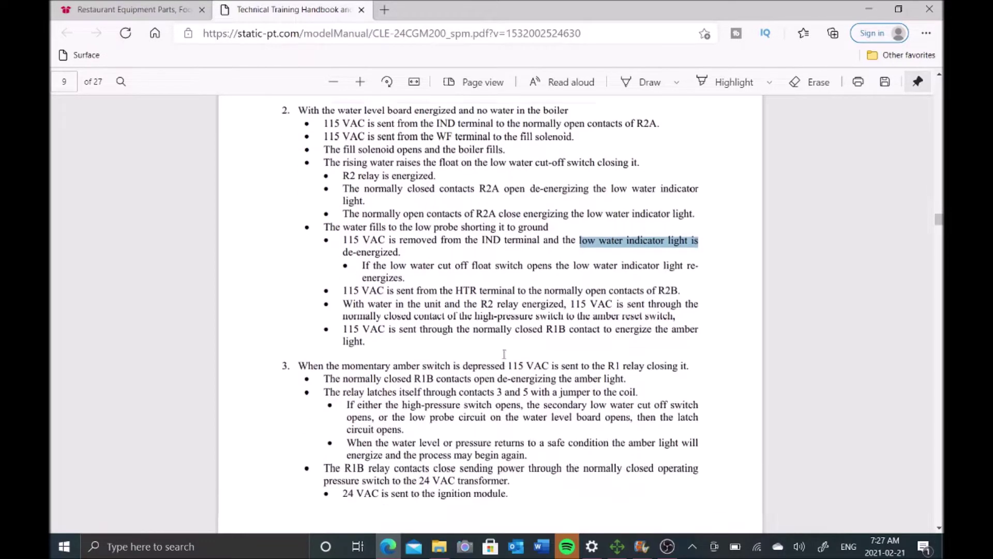
pyautogui.scroll(2, 504, 353)
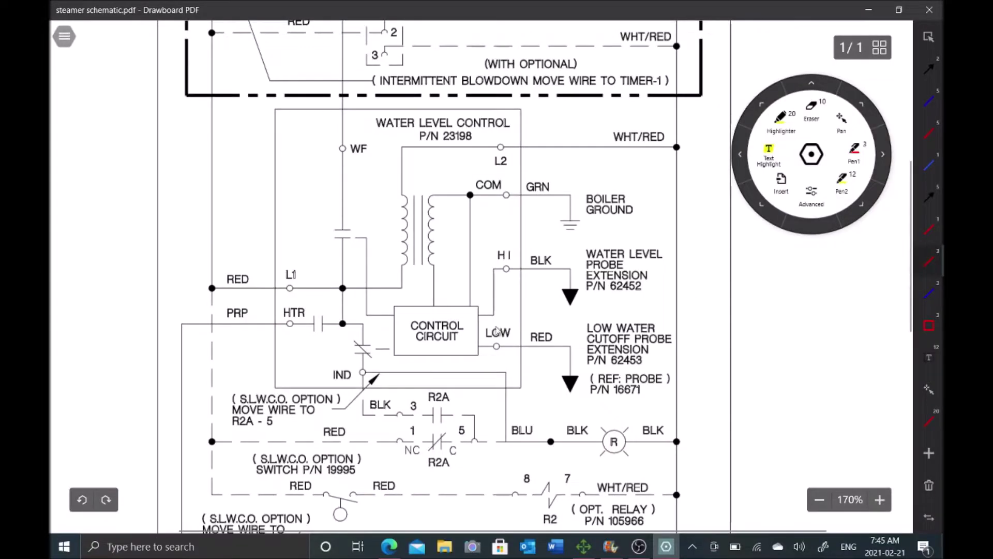
# Trace the HI and LOW probe wires in red and arrow the low water cutoff probe label.
pyautogui.moveTo(477, 317)
pyautogui.mouseDown()
pyautogui.moveTo(503, 314)
pyautogui.moveTo(498, 270)
pyautogui.moveTo(562, 270)
pyautogui.moveTo(570, 290)
pyautogui.mouseUp()
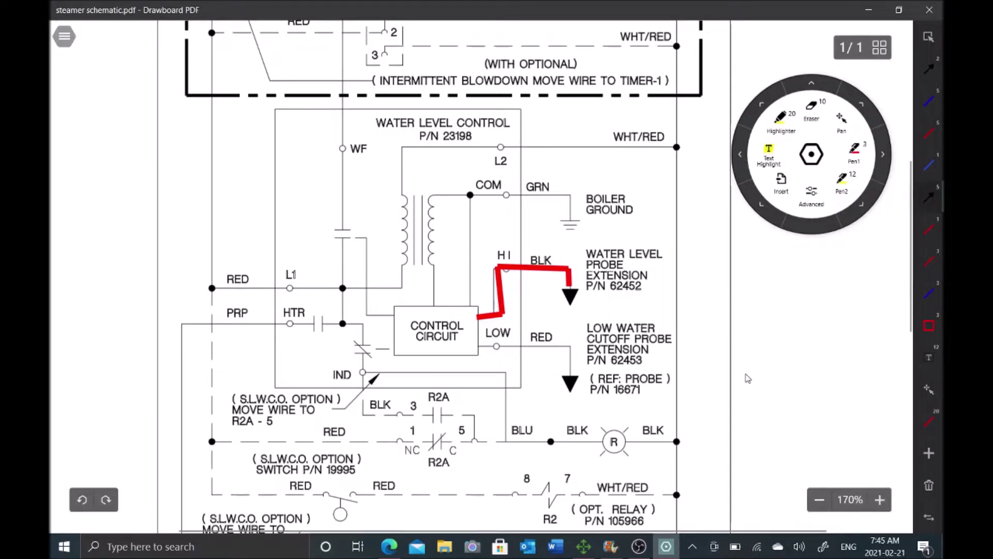
pyautogui.moveTo(740, 377); pyautogui.dragTo(665, 358)
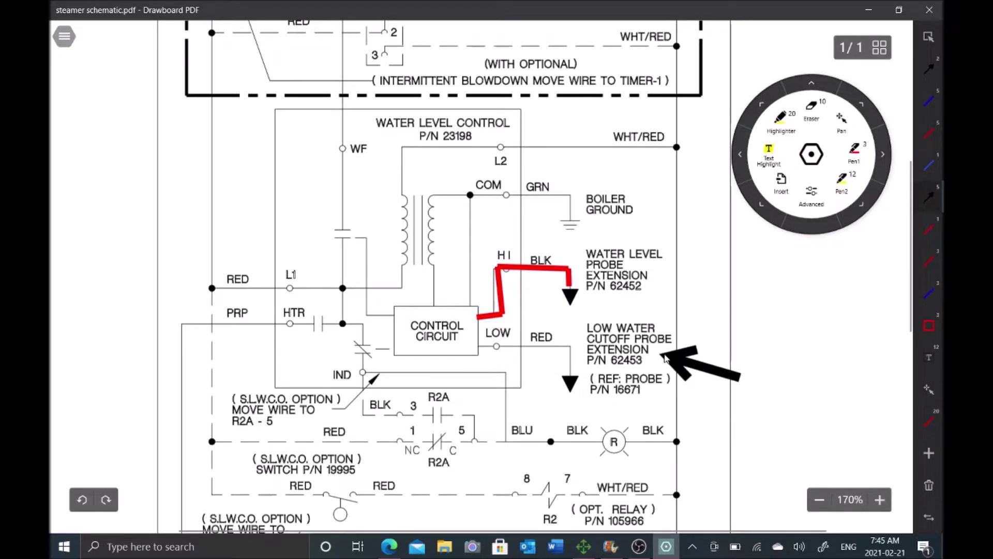
pyautogui.click(928, 264)
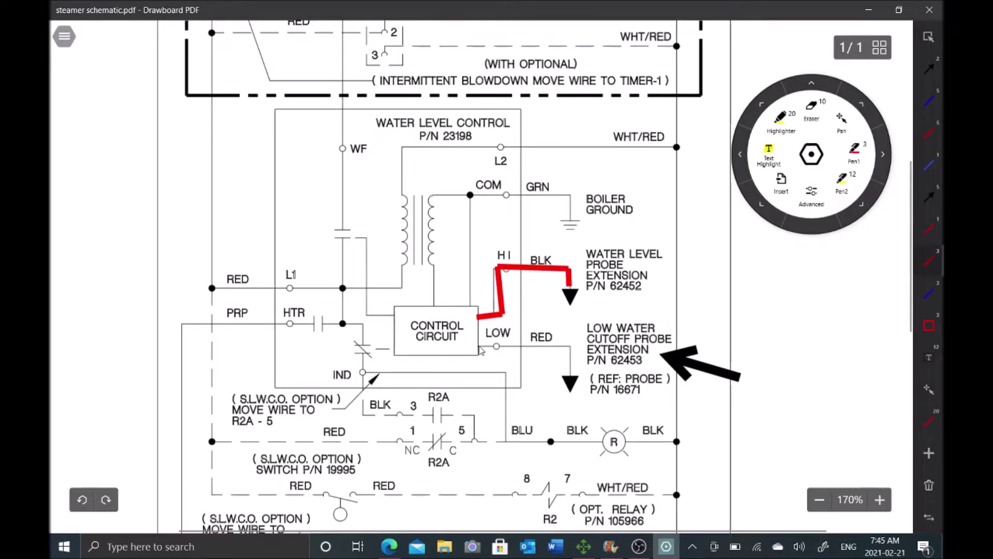
pyautogui.moveTo(480, 345)
pyautogui.mouseDown()
pyautogui.moveTo(552, 357)
pyautogui.moveTo(568, 348)
pyautogui.mouseUp()
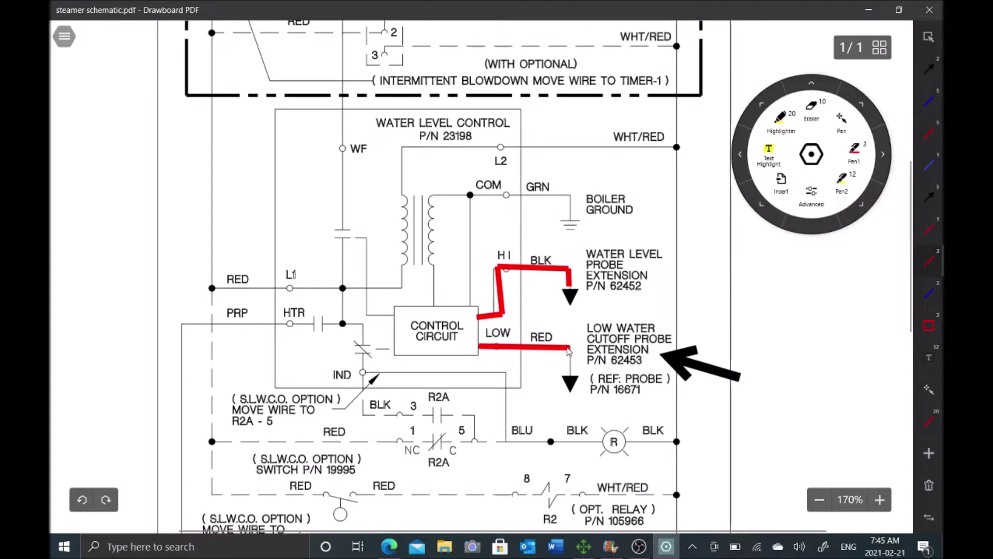
pyautogui.moveTo(568, 348); pyautogui.dragTo(573, 382)
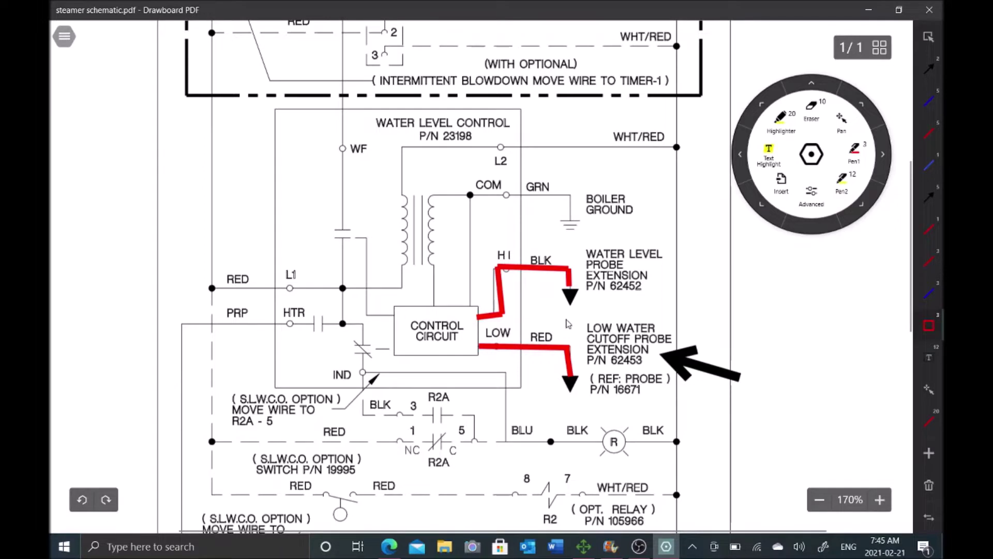
# Box the LOW WATER CUTOFF PROBE EXTENSION and S.L.W.C.O. switch labels in red.
pyautogui.moveTo(571, 311)
pyautogui.mouseDown()
pyautogui.moveTo(630, 373)
pyautogui.moveTo(689, 389)
pyautogui.mouseUp()
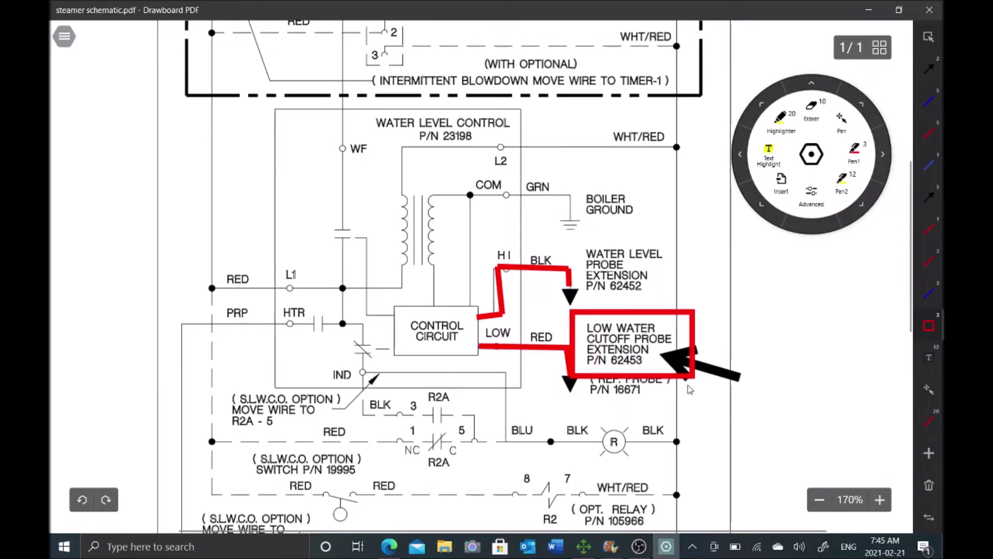
pyautogui.scroll(-3, 346, 379)
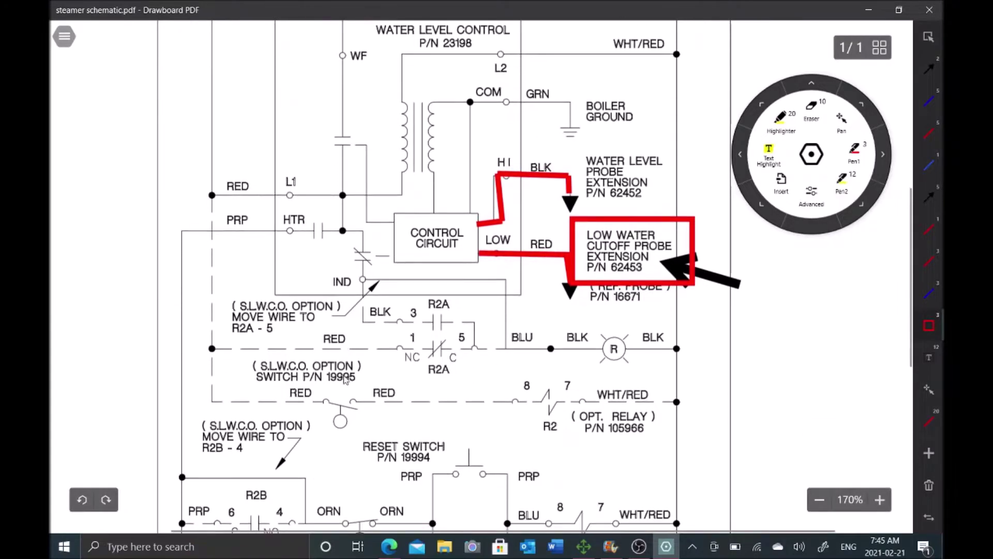
pyautogui.moveTo(232, 338); pyautogui.dragTo(398, 396)
# Finish the red box around the S.L.W.C.O. switch label.
pyautogui.moveTo(399, 396); pyautogui.dragTo(411, 400)
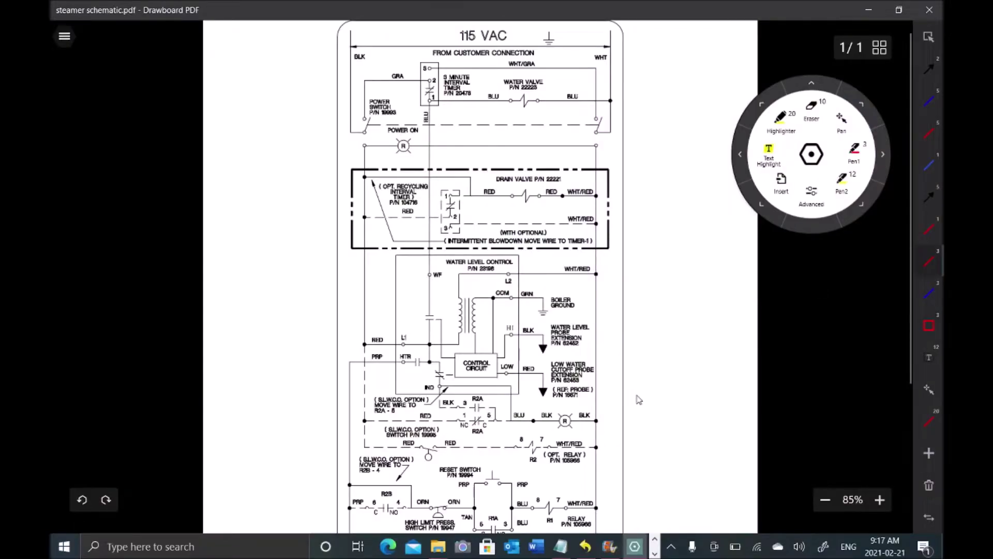
# Arrow the S.L.W.C.O. OPTION label and trace power in red down the left-hand wire.
pyautogui.click(920, 202)
pyautogui.moveTo(400, 485); pyautogui.dragTo(420, 458)
pyautogui.moveTo(359, 149)
pyautogui.mouseDown()
pyautogui.moveTo(366, 448)
pyautogui.moveTo(422, 449)
pyautogui.mouseUp()
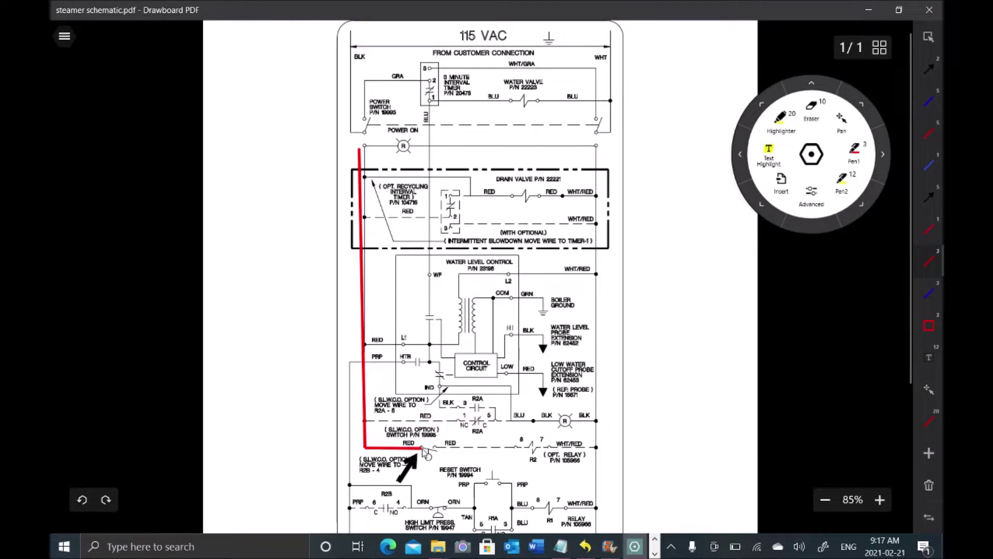
# Add black arrows at the switch's RED terminal and R2 contact 8.
pyautogui.scroll(5, 422, 448)
pyautogui.scroll(2, 423, 453)
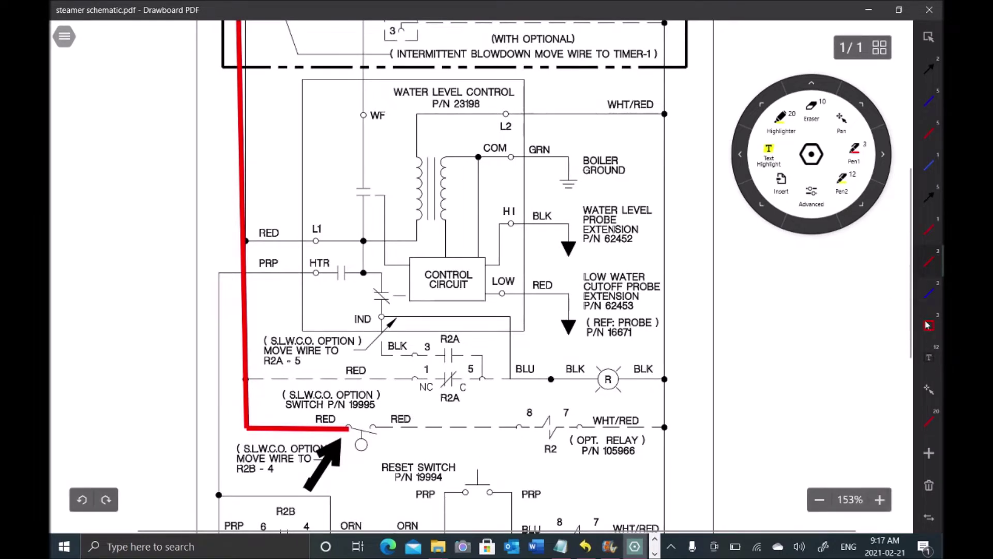
pyautogui.click(929, 198)
pyautogui.moveTo(314, 386); pyautogui.dragTo(343, 418)
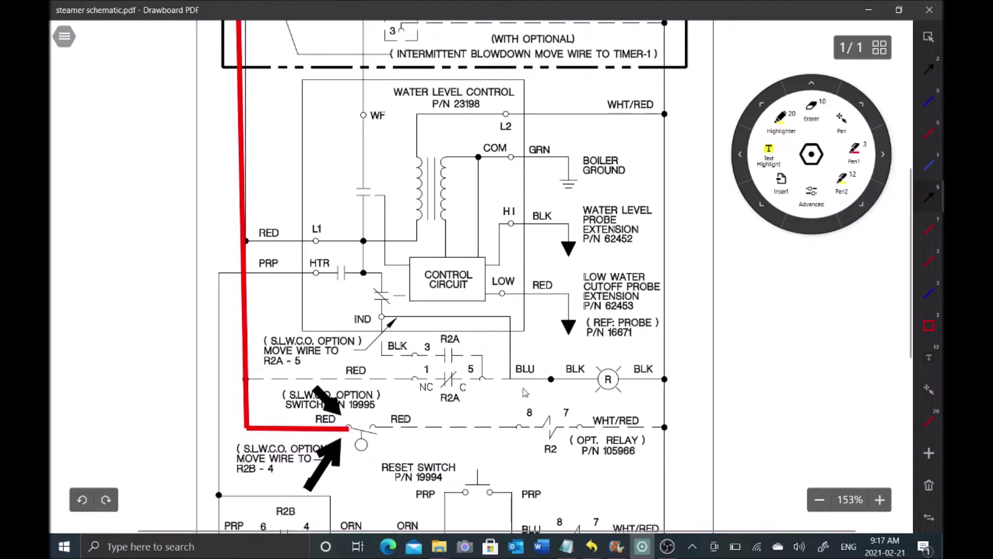
pyautogui.moveTo(521, 388); pyautogui.dragTo(539, 423)
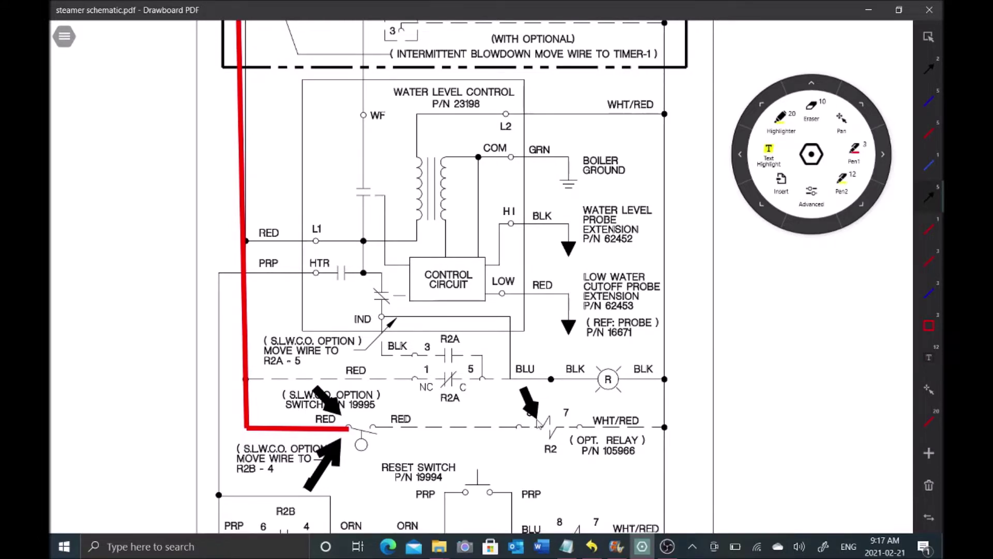
# Continue the red trace through the switch and box the S.L.W.C.O. switch in red.
pyautogui.click(929, 264)
pyautogui.moveTo(344, 427)
pyautogui.mouseDown()
pyautogui.moveTo(380, 445)
pyautogui.moveTo(544, 423)
pyautogui.moveTo(373, 440)
pyautogui.moveTo(385, 443)
pyautogui.mouseUp()
pyautogui.click(929, 326)
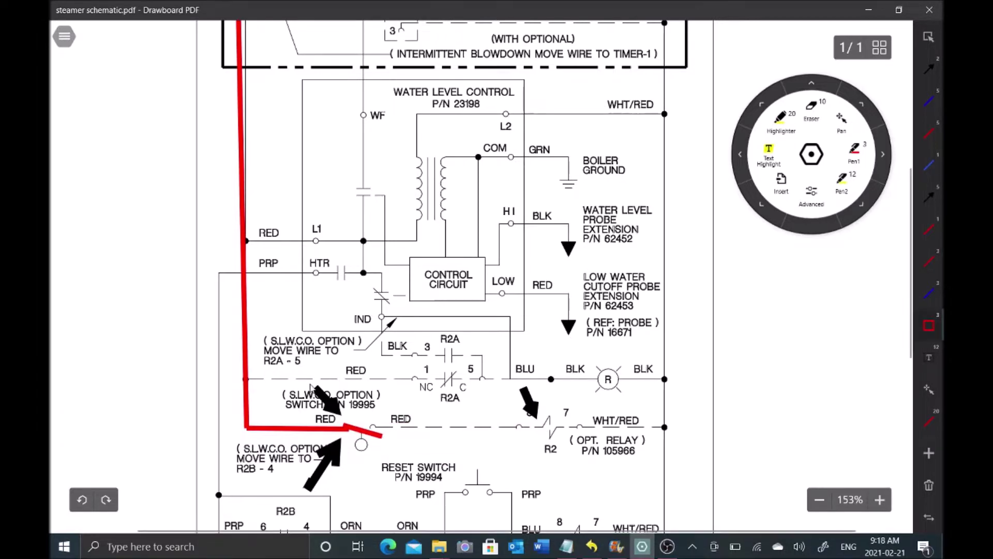
pyautogui.moveTo(310, 384)
pyautogui.mouseDown()
pyautogui.moveTo(392, 479)
pyautogui.moveTo(425, 482)
pyautogui.mouseUp()
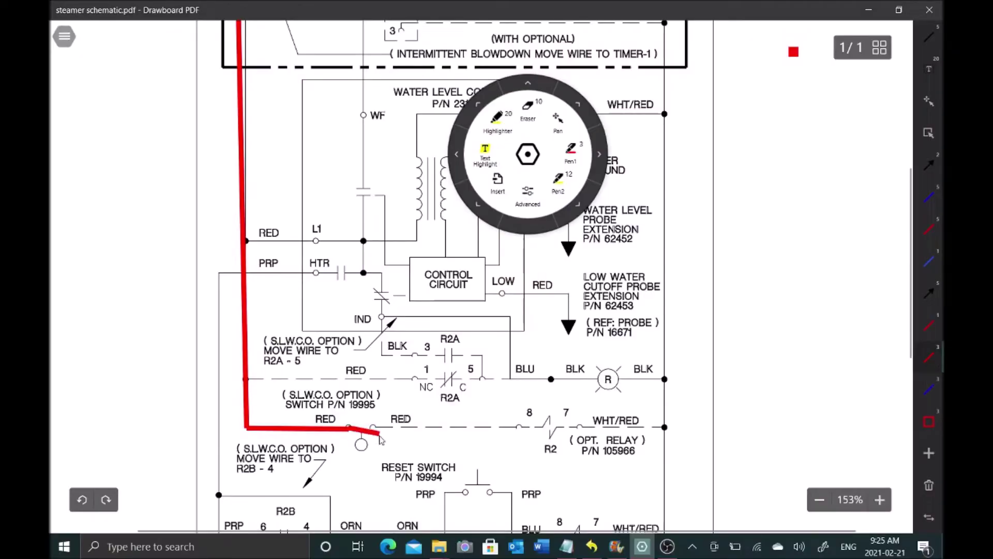
# Extend the red trace to R2 contact 8 and trace the WHT/RED wire from contact 7 in blue.
pyautogui.moveTo(383, 440); pyautogui.dragTo(525, 432)
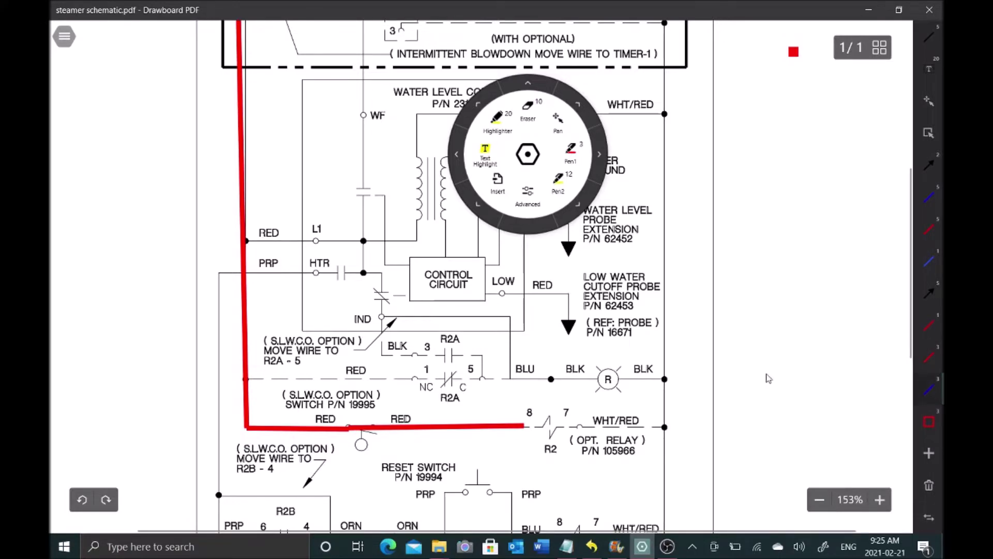
pyautogui.scroll(5, 766, 377)
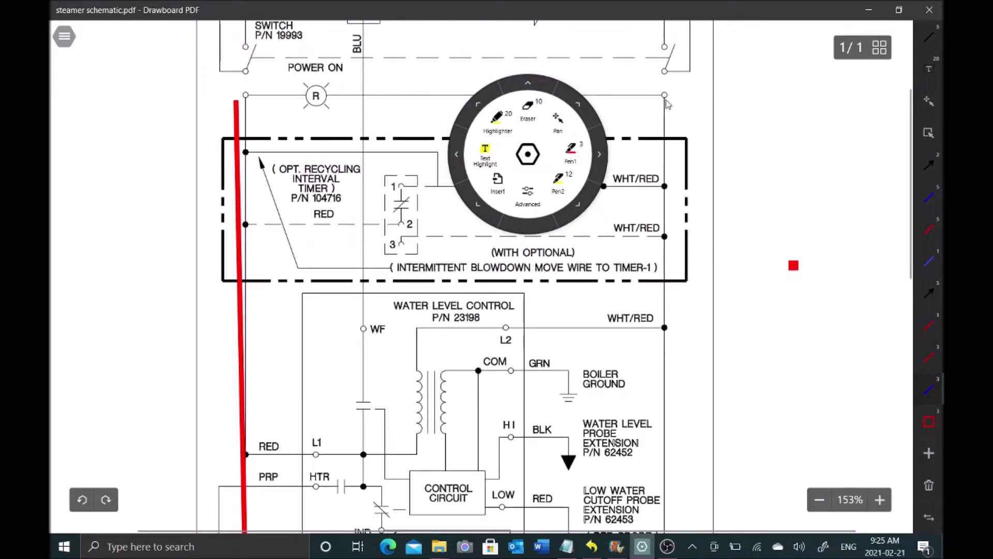
pyautogui.moveTo(666, 99)
pyautogui.mouseDown()
pyautogui.moveTo(716, 481)
pyautogui.moveTo(689, 509)
pyautogui.mouseUp()
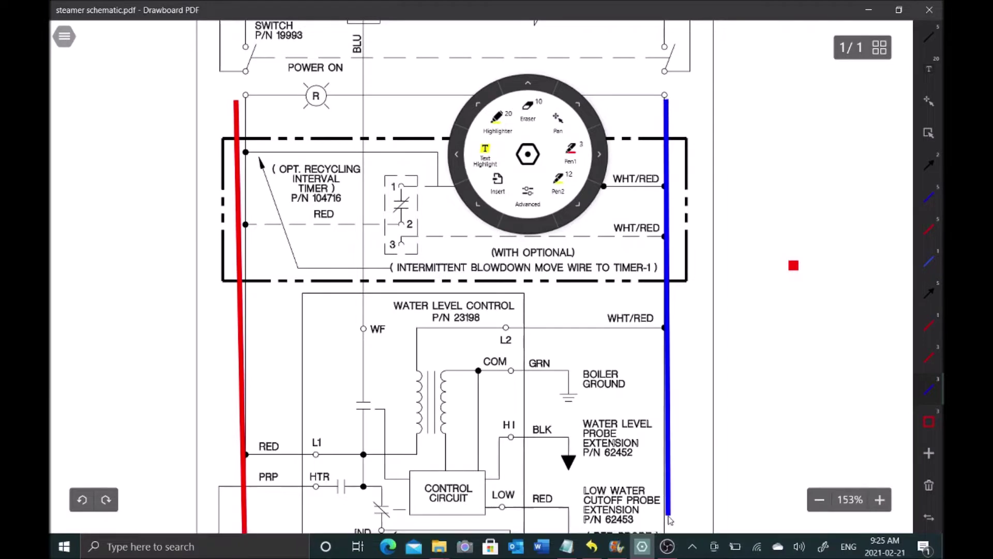
pyautogui.scroll(-6, 728, 439)
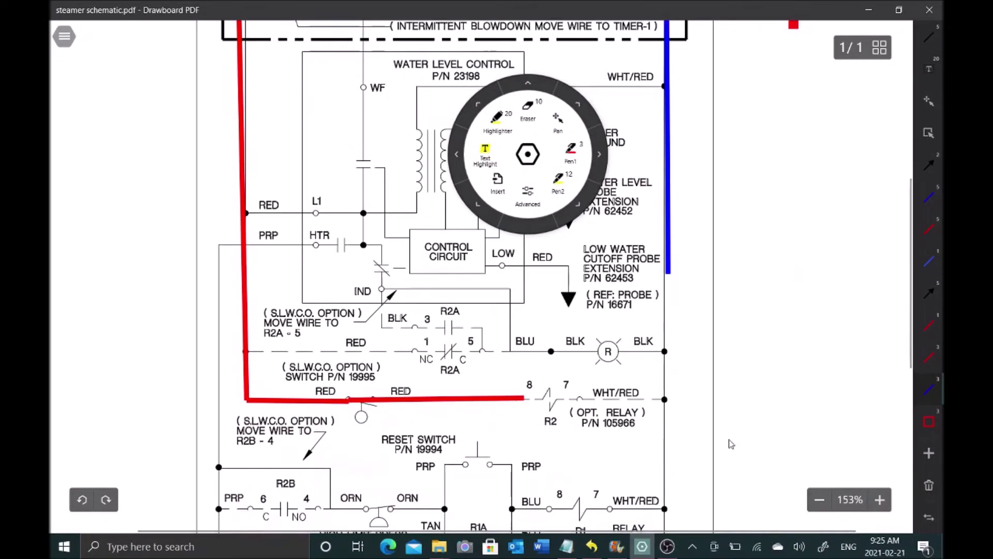
pyautogui.moveTo(672, 273); pyautogui.dragTo(651, 347)
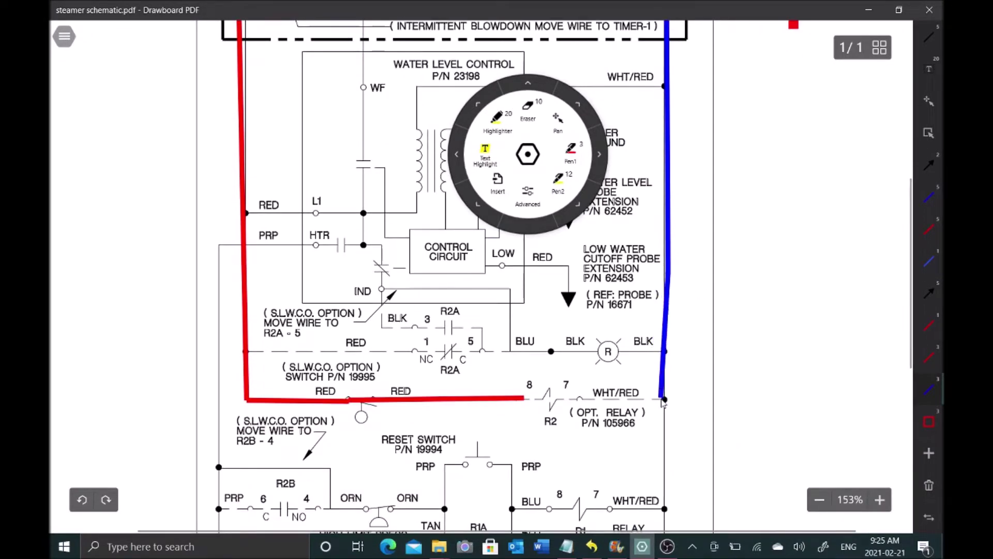
pyautogui.hotkey('ctrl', 'z')
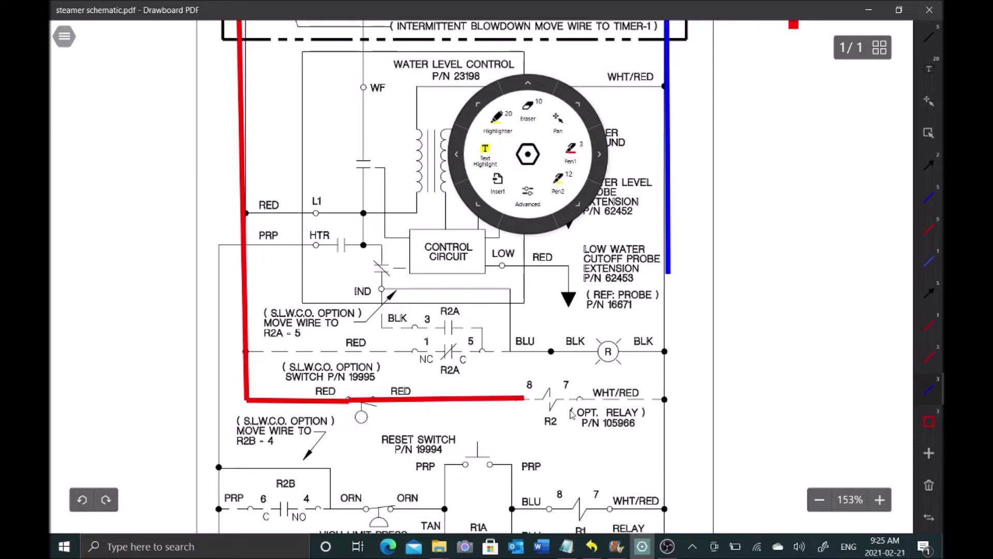
pyautogui.moveTo(567, 399)
pyautogui.mouseDown()
pyautogui.moveTo(667, 399)
pyautogui.moveTo(670, 274)
pyautogui.mouseUp()
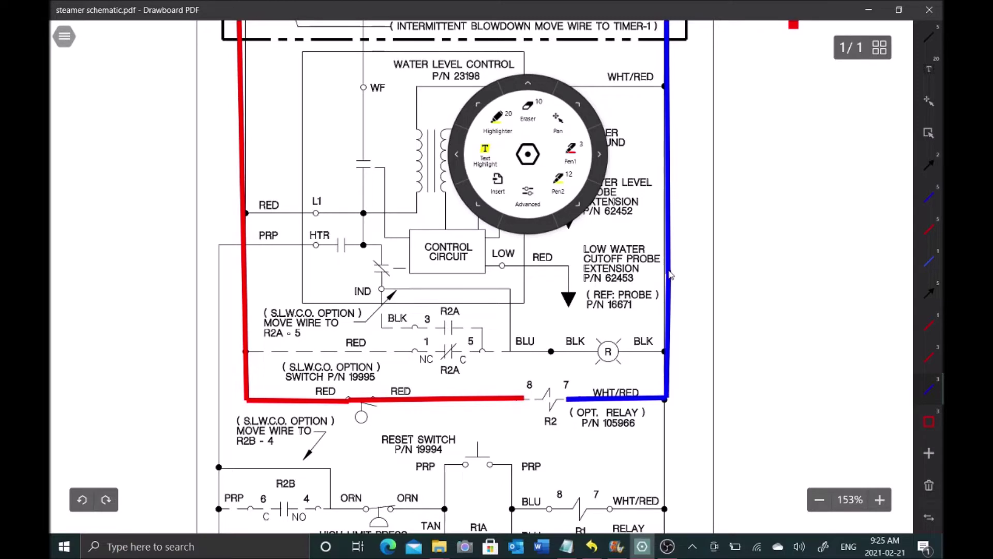